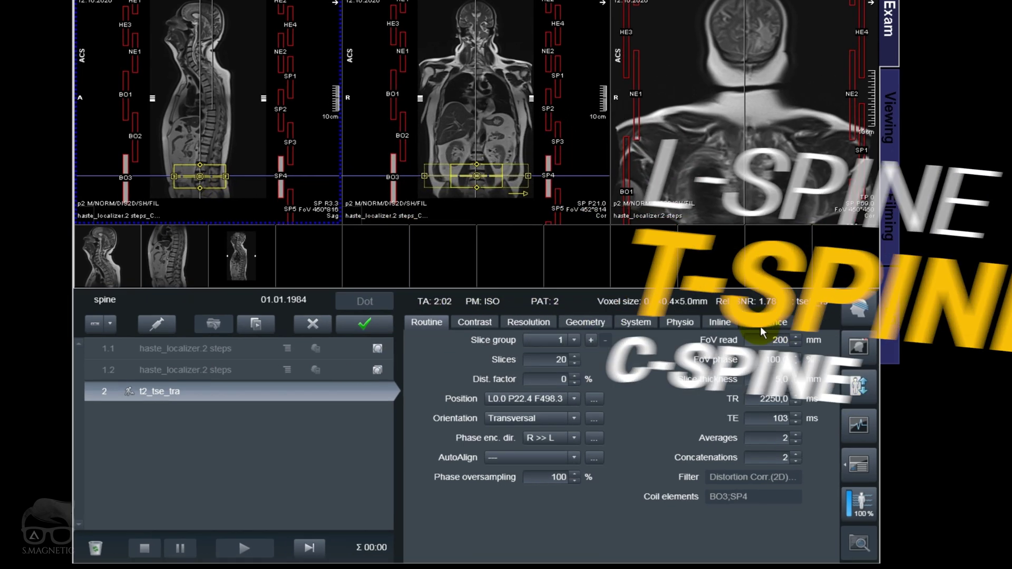
Set protocol 2's flow compensation to Slice in the Sequence parameters.
{"action": "left_click", "coordinate": [767, 340]}
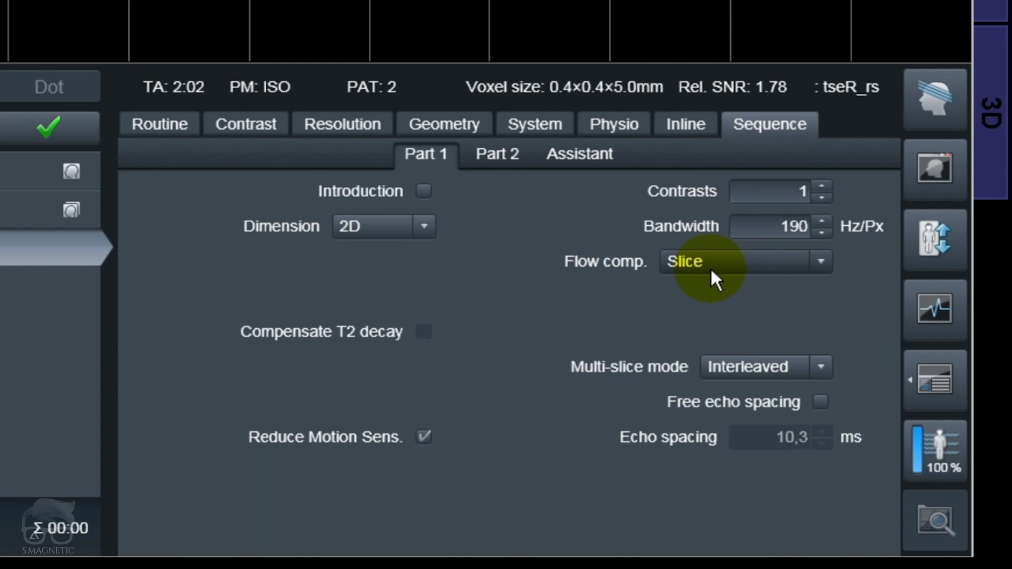
{"action": "left_click", "coordinate": [711, 267]}
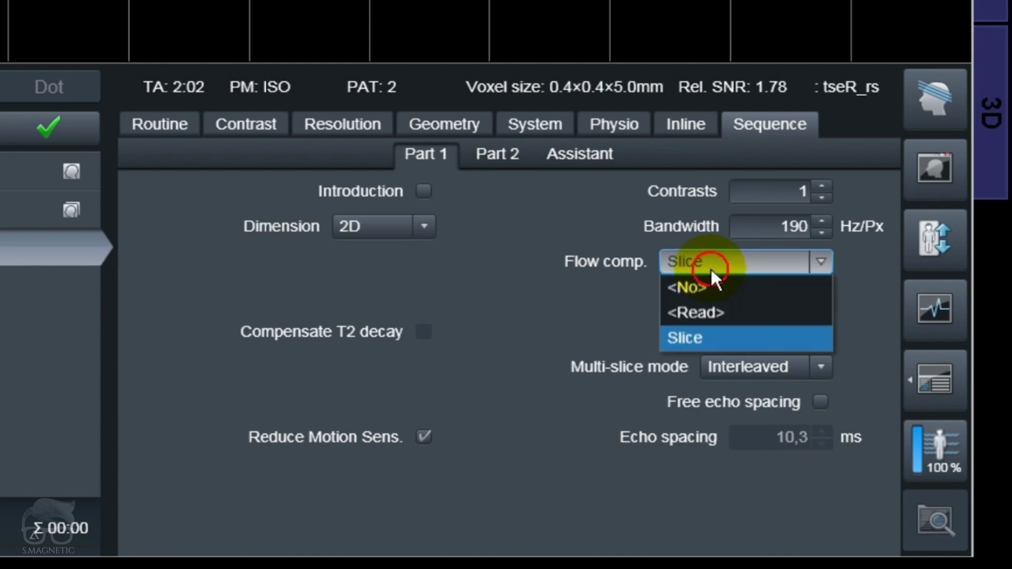
{"action": "left_click", "coordinate": [685, 340]}
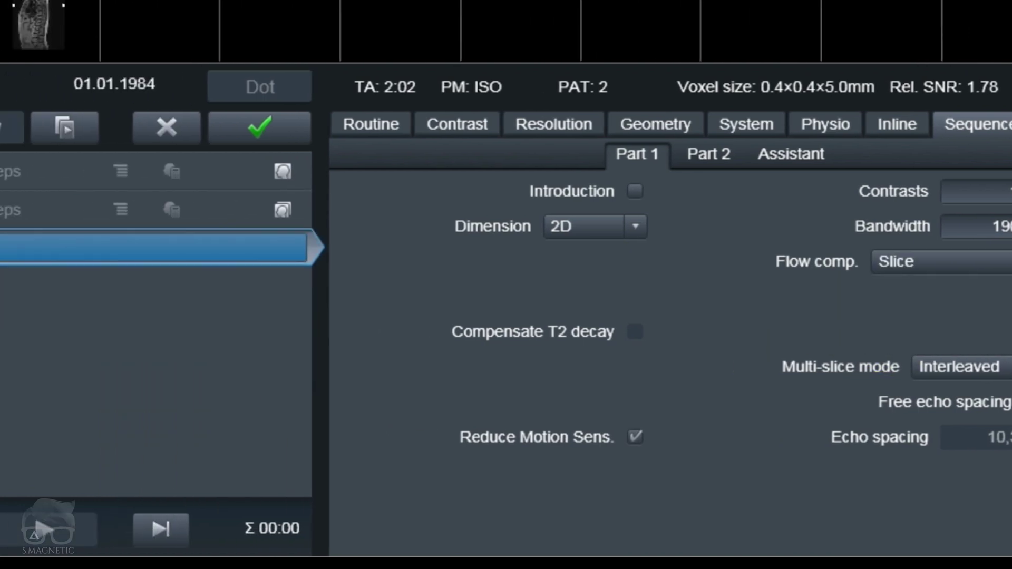
Rename protocol 2 to t2_tse_tra_flow comp SLICE_LS and apply it.
{"action": "left_click", "coordinate": [177, 247]}
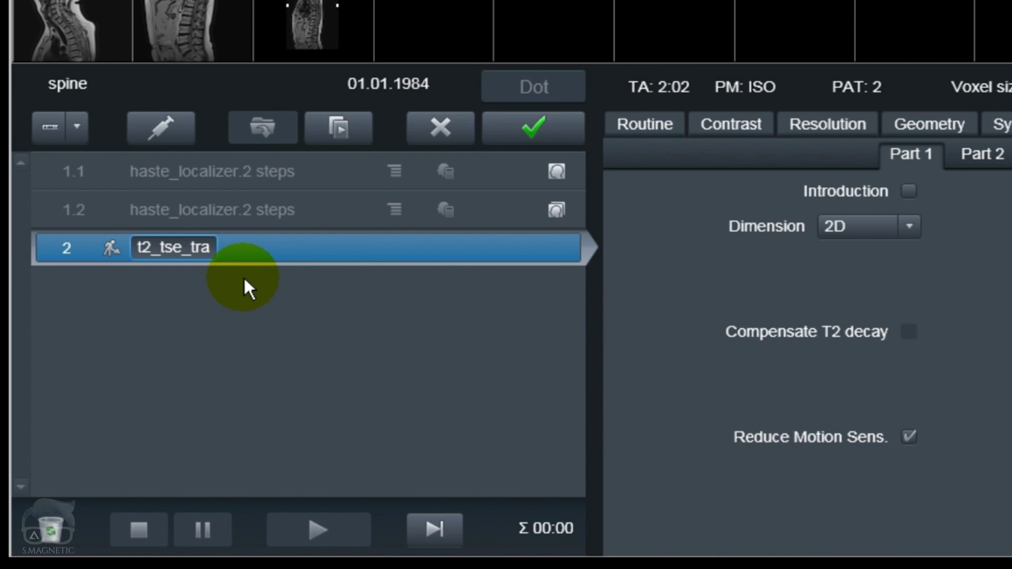
{"action": "type", "text": "_flow comp"}
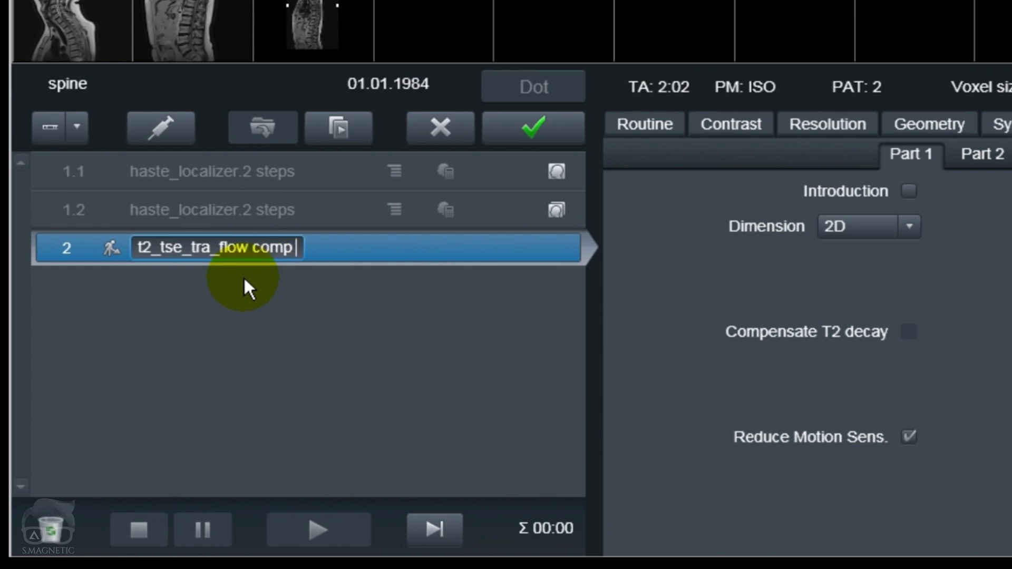
{"action": "type", "text": " SLICE"}
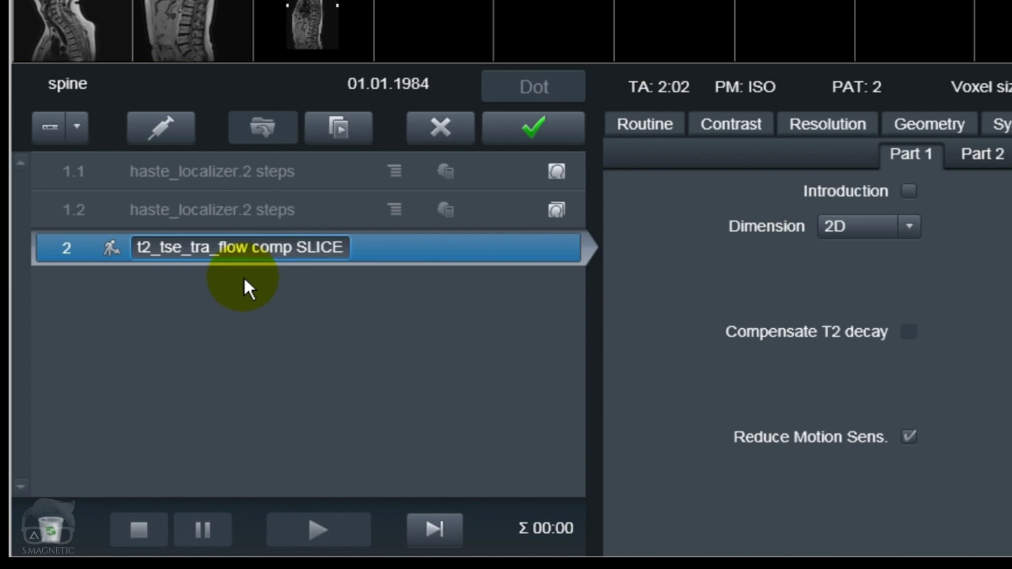
{"action": "type", "text": "_LS"}
{"action": "key", "text": "Return"}
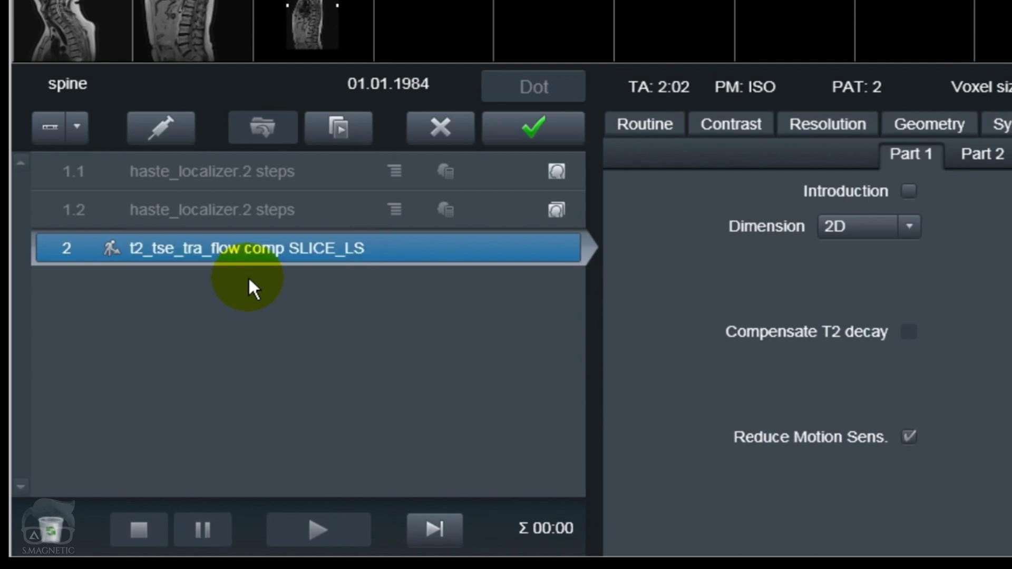
{"action": "left_click", "coordinate": [681, 128]}
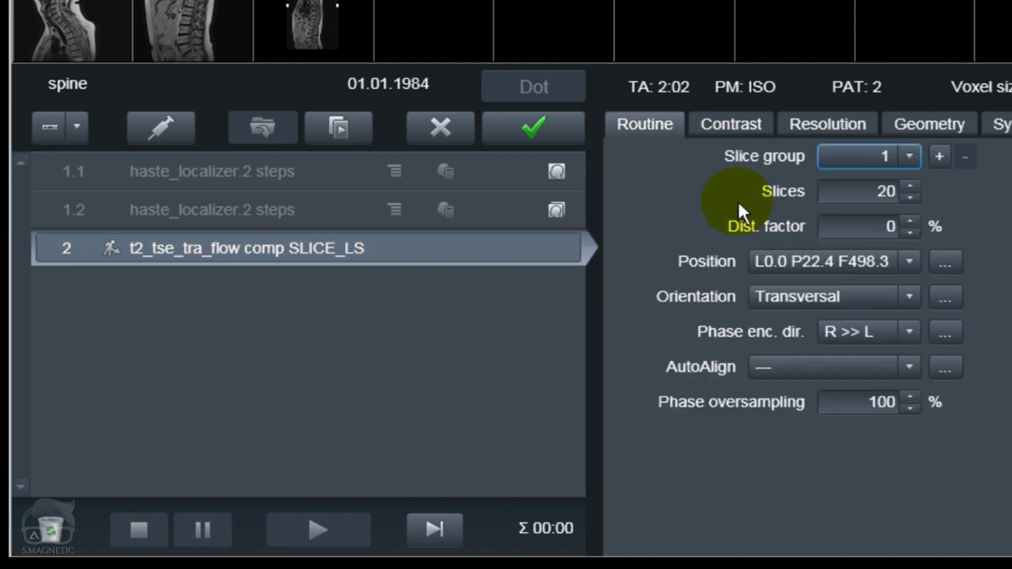
{"action": "left_click", "coordinate": [531, 126]}
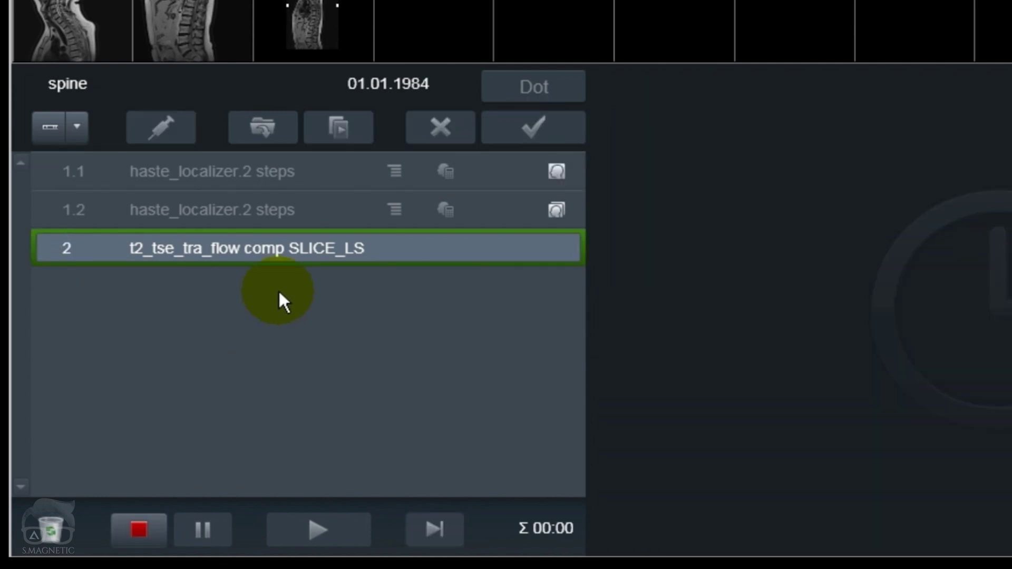
Duplicate the SLICE_LS protocol into row 3 and set the copy's flow compensation to No.
{"action": "left_click_drag", "start_coordinate": [296, 271], "coordinate": [304, 295]}
{"action": "double_click", "coordinate": [305, 291]}
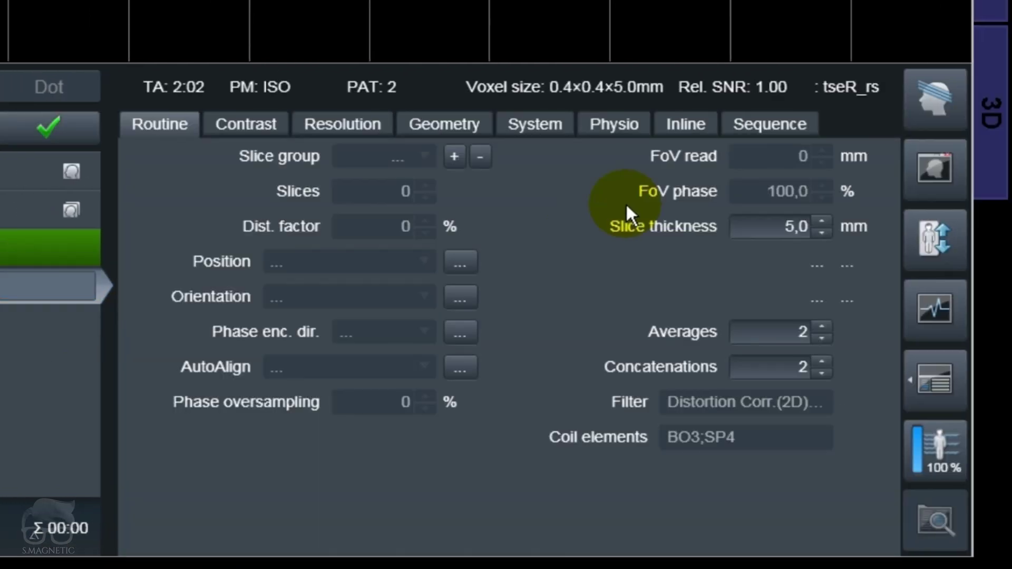
{"action": "left_click", "coordinate": [751, 125]}
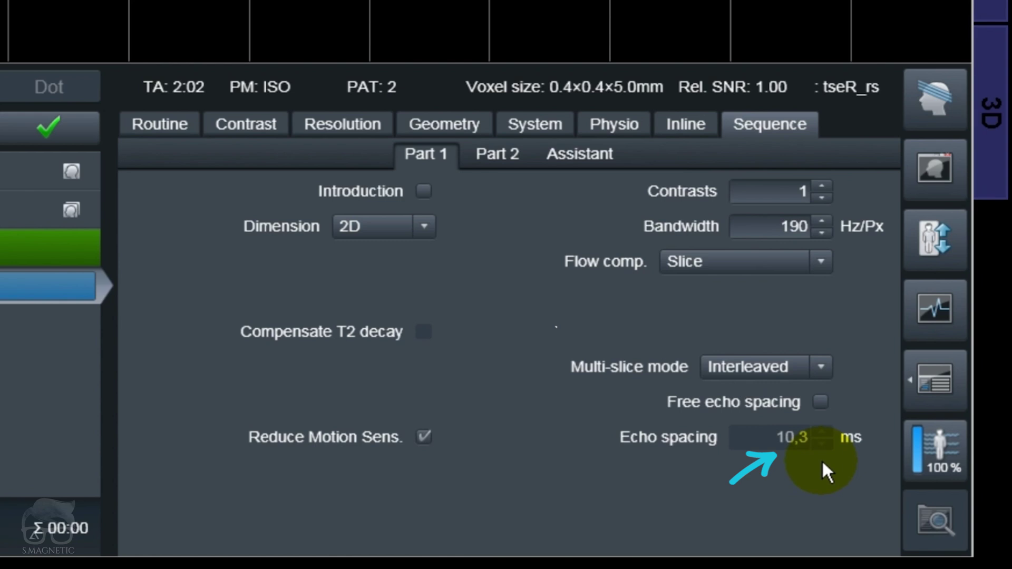
{"action": "left_click", "coordinate": [698, 257]}
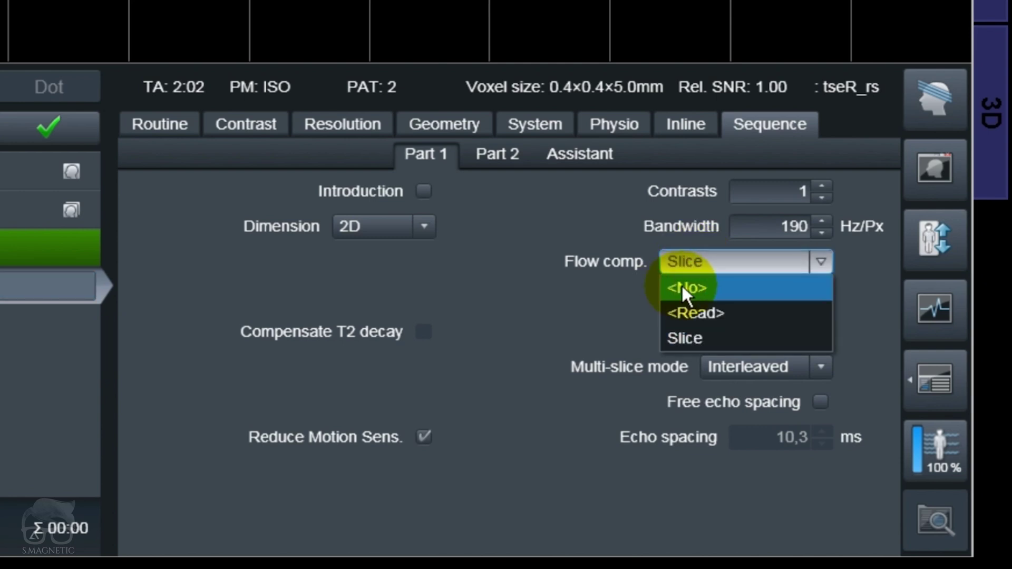
{"action": "left_click", "coordinate": [686, 285]}
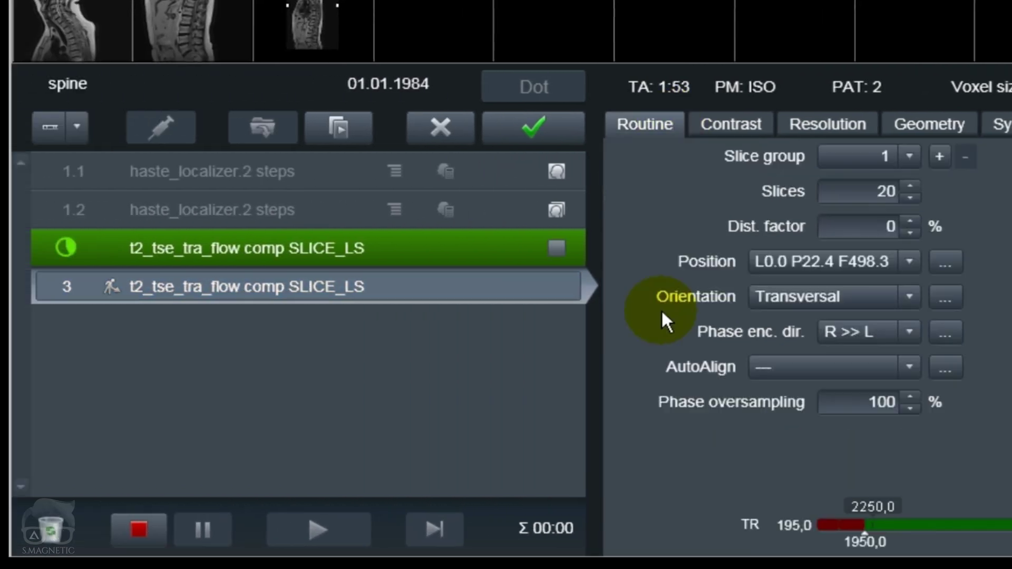
Rename the row 3 protocol to t2_tse_tra_flow comp OFF_LS.
{"action": "left_click", "coordinate": [321, 281]}
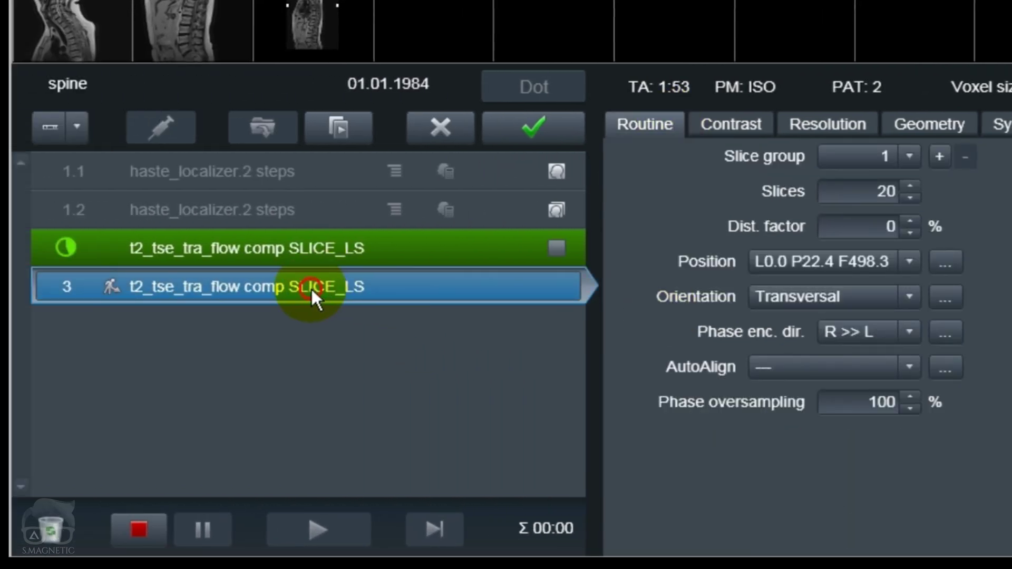
{"action": "left_click", "coordinate": [312, 289]}
{"action": "left_click_drag", "start_coordinate": [304, 288], "coordinate": [344, 288]}
{"action": "type", "text": "OFF"}
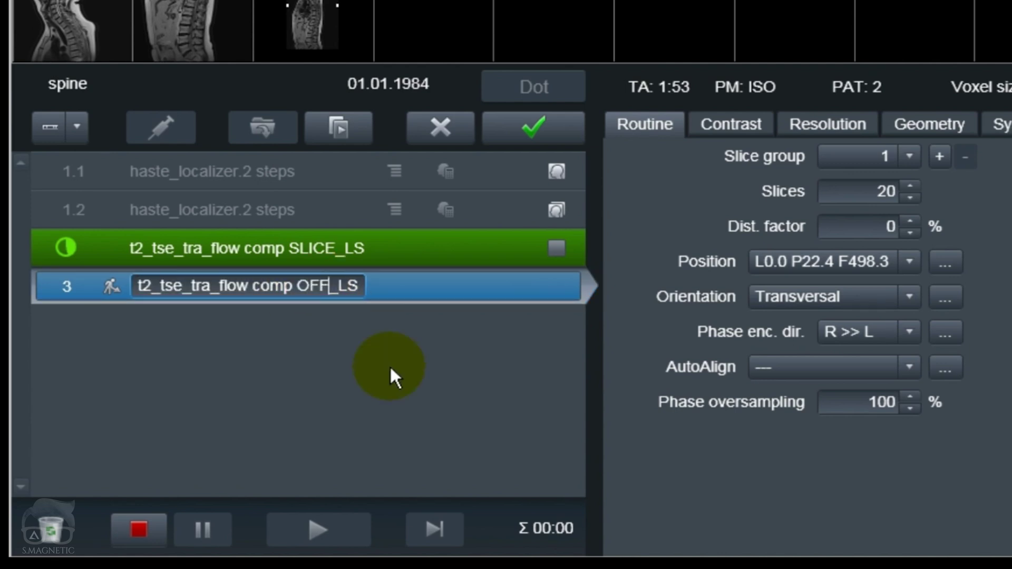
{"action": "left_click", "coordinate": [531, 127]}
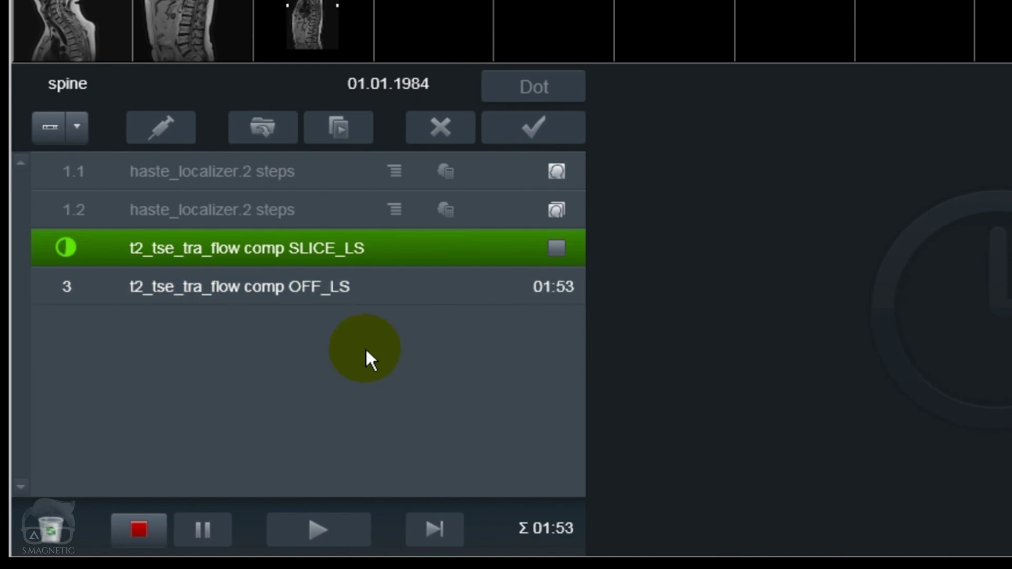
Copy SLICE_LS into row 4 and rename it SLICE_TH.
{"action": "left_click", "coordinate": [281, 247]}
{"action": "left_click_drag", "start_coordinate": [282, 247], "coordinate": [288, 361]}
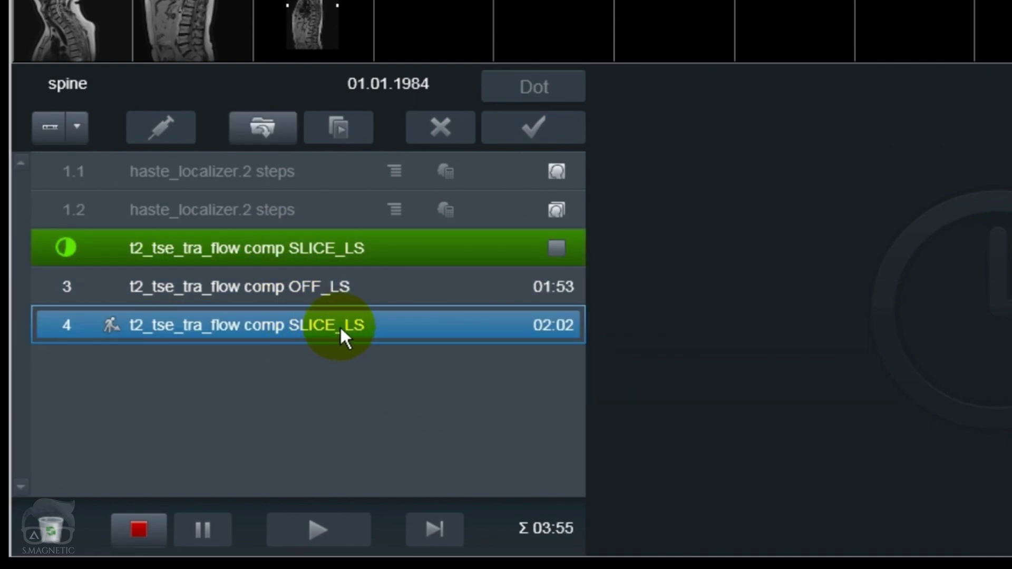
{"action": "key", "text": "F2"}
{"action": "key", "text": "End"}
{"action": "key", "text": "BackSpace"}
{"action": "key", "text": "BackSpace"}
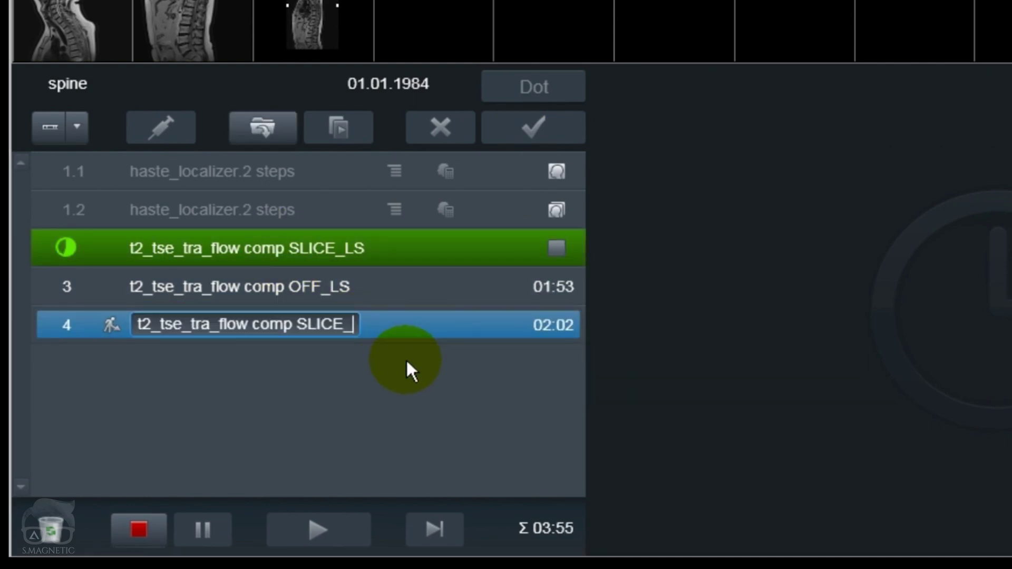
{"action": "type", "text": "TH"}
{"action": "key", "text": "Return"}
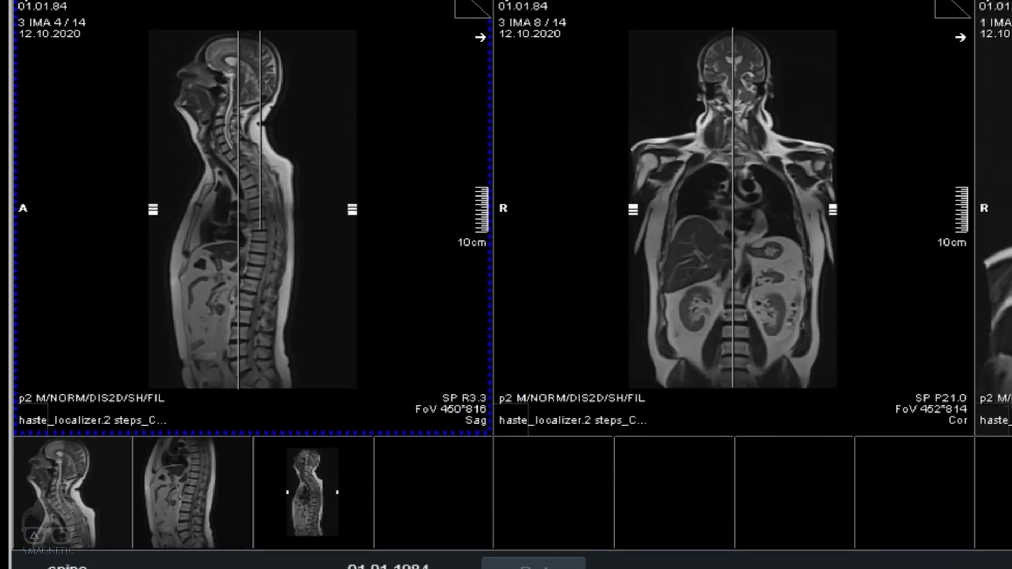
Move SLICE_TH's slice stack to the thoracic spine, apply it, and copy OFF_LS below it.
{"action": "left_click_drag", "start_coordinate": [238, 350], "coordinate": [259, 233]}
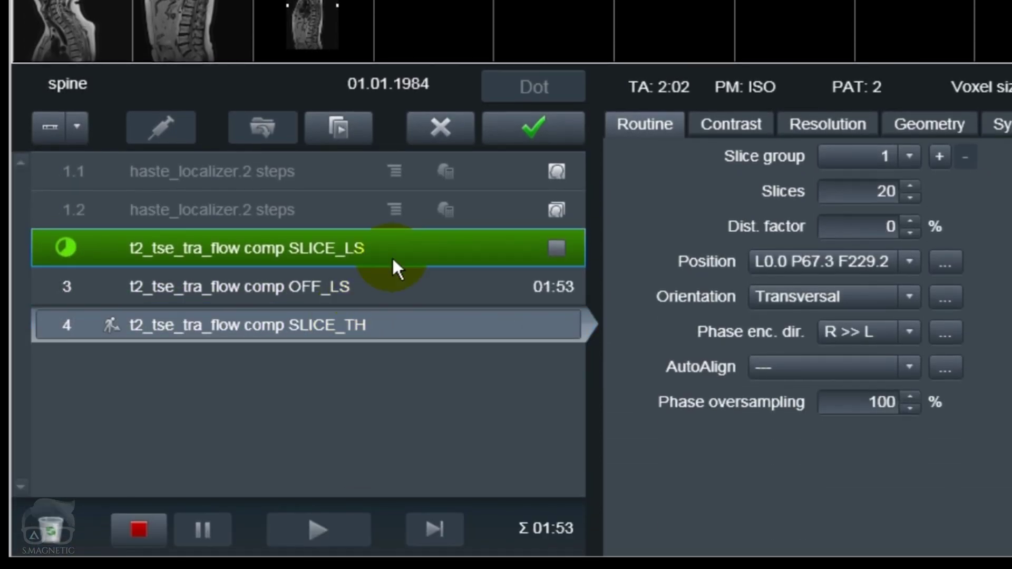
{"action": "left_click", "coordinate": [516, 127]}
{"action": "left_click_drag", "start_coordinate": [338, 286], "coordinate": [352, 363]}
Create copy references for rows 4 and 5, and rename row 5 to OFF_TH.
{"action": "left_click", "coordinate": [349, 336], "text": "shift"}
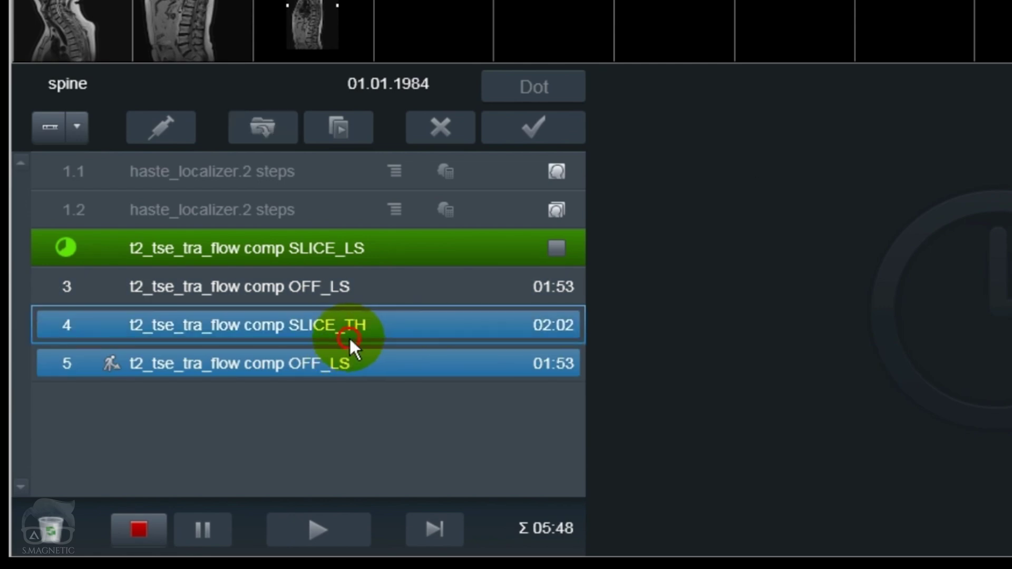
{"action": "right_click", "coordinate": [352, 330]}
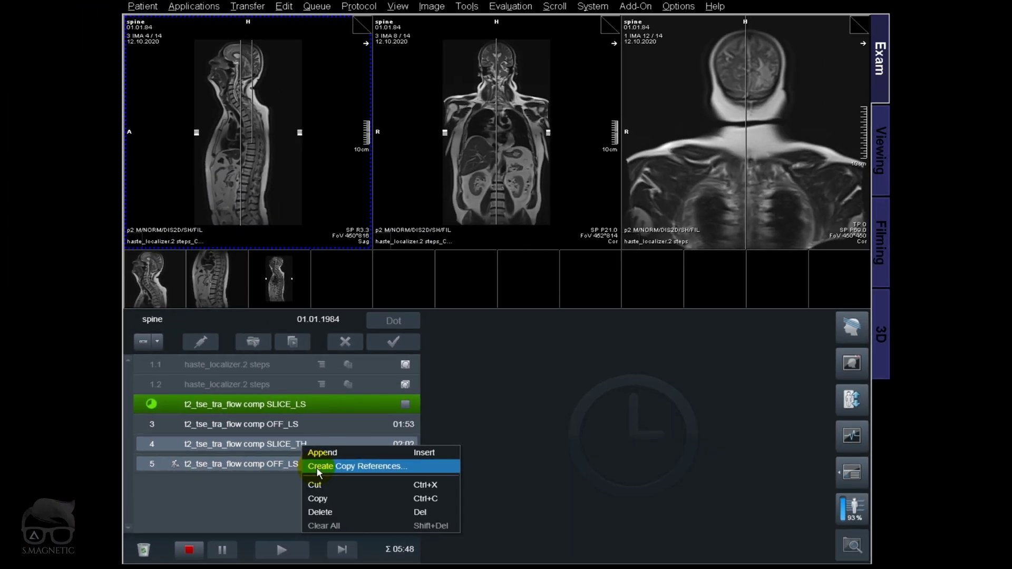
{"action": "left_click", "coordinate": [317, 468]}
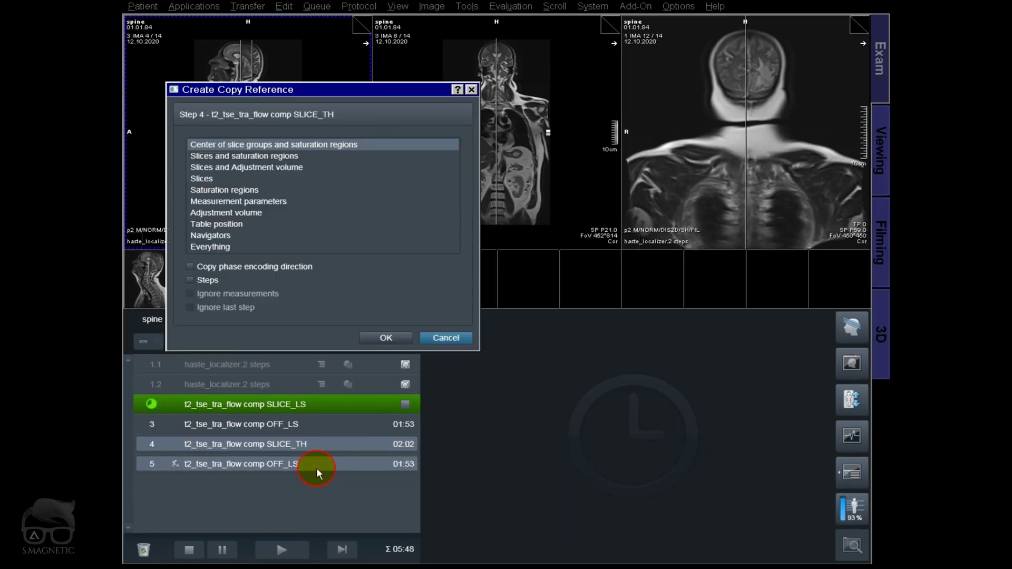
{"action": "left_click", "coordinate": [375, 343]}
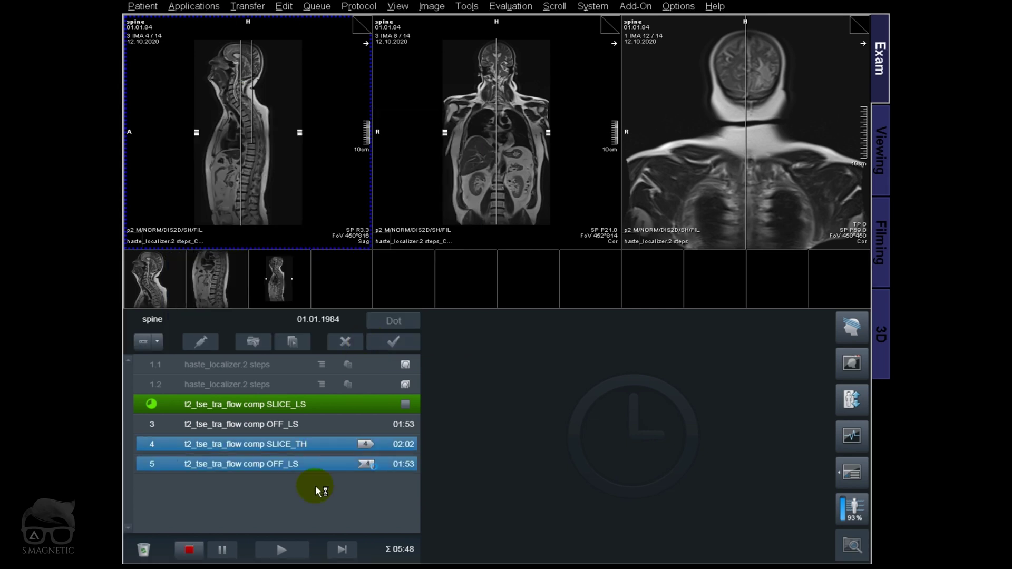
{"action": "left_click", "coordinate": [312, 499]}
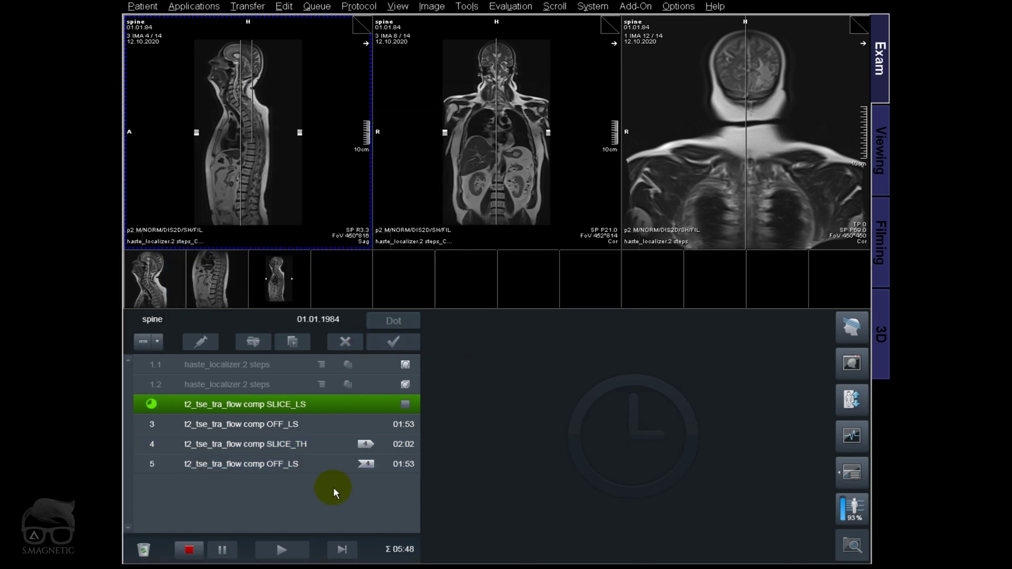
{"action": "left_click", "coordinate": [306, 465]}
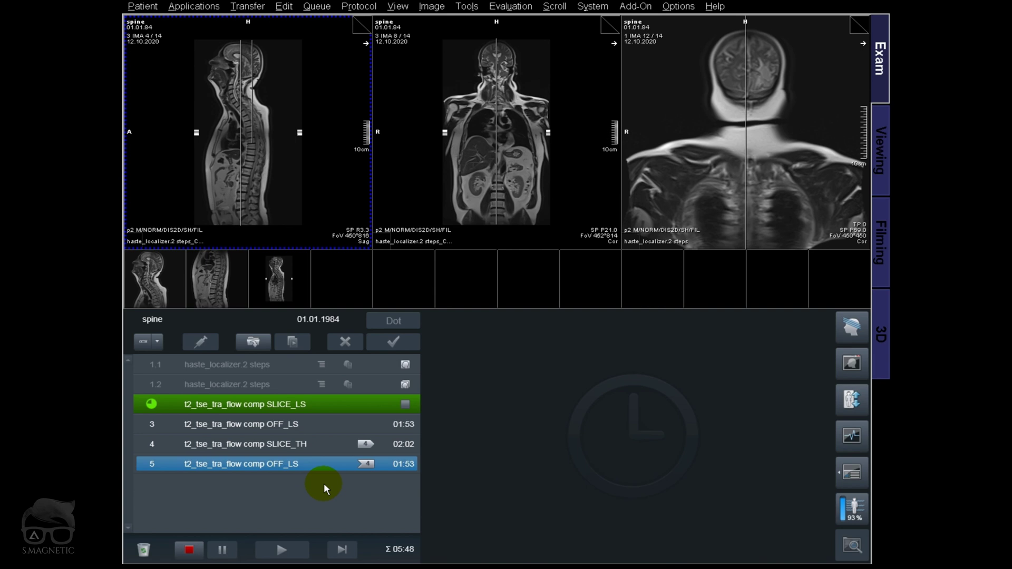
{"action": "type", "text": "TH"}
{"action": "key", "text": "Return"}
Copy the thoracic pair to the queue end as SLICE_CC and OFF_CC, then open SLICE_CC.
{"action": "left_click_drag", "start_coordinate": [268, 451], "coordinate": [289, 504]}
{"action": "left_click", "coordinate": [315, 485]}
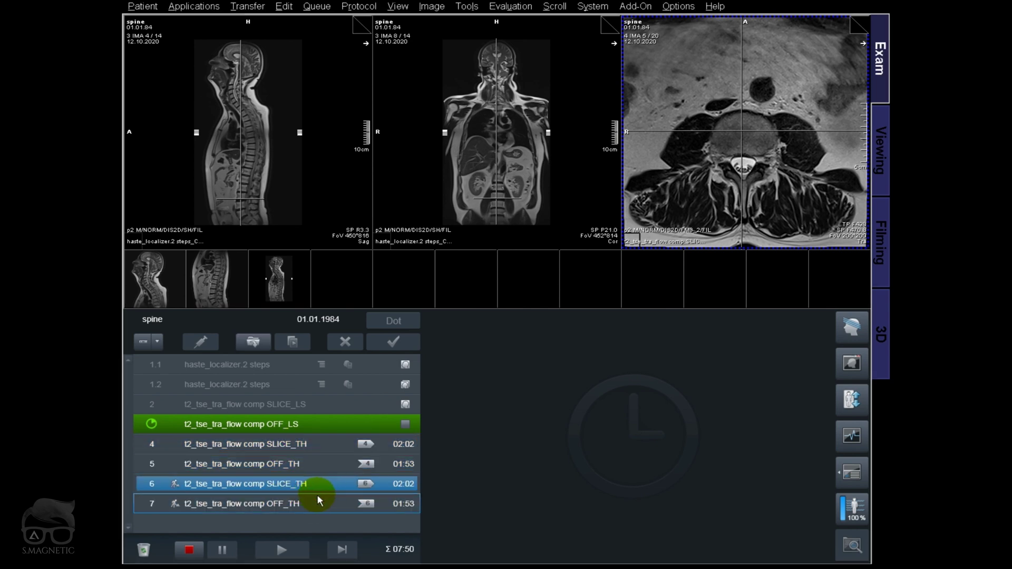
{"action": "left_click", "coordinate": [317, 494]}
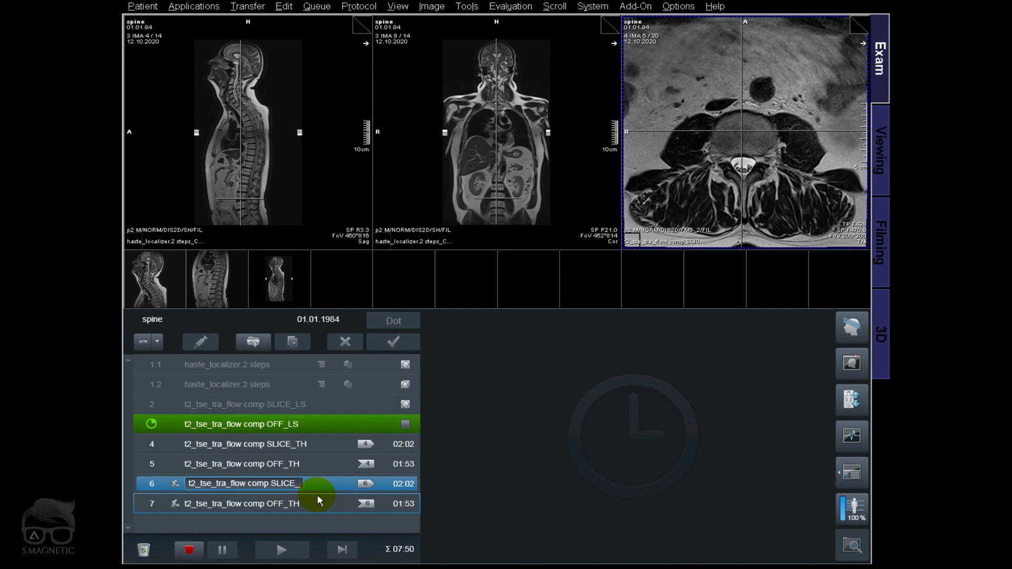
{"action": "type", "text": "CC"}
{"action": "left_click", "coordinate": [294, 501]}
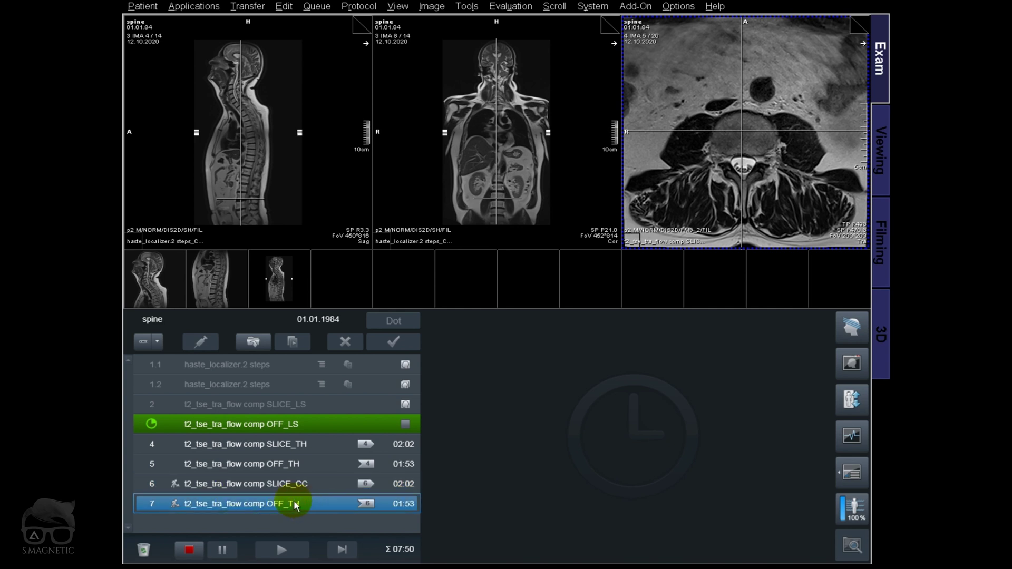
{"action": "left_click", "coordinate": [331, 515]}
{"action": "key", "text": "BackSpace"}
{"action": "key", "text": "BackSpace"}
{"action": "type", "text": "C"}
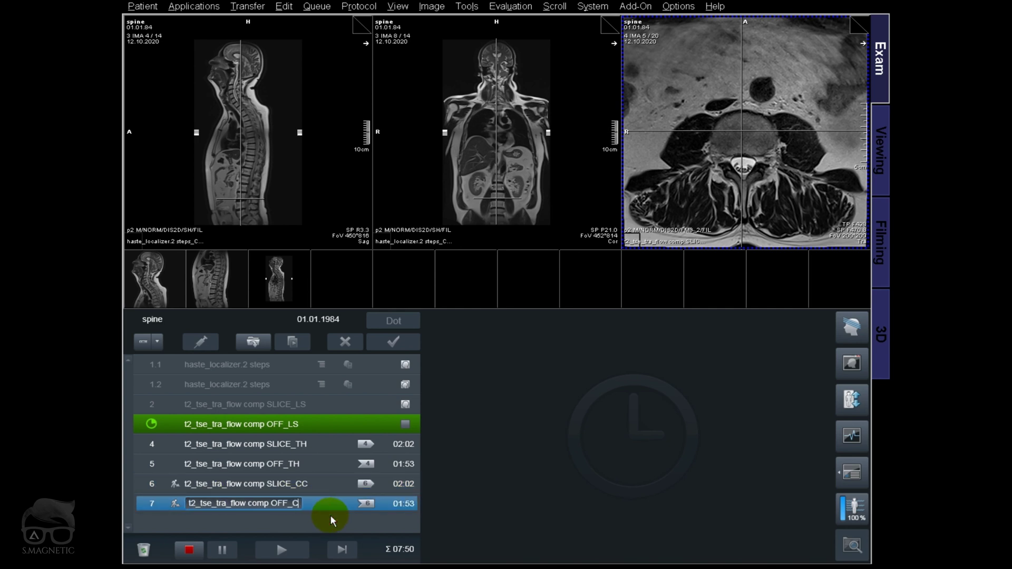
{"action": "type", "text": "C"}
{"action": "key", "text": "Return"}
{"action": "double_click", "coordinate": [311, 481]}
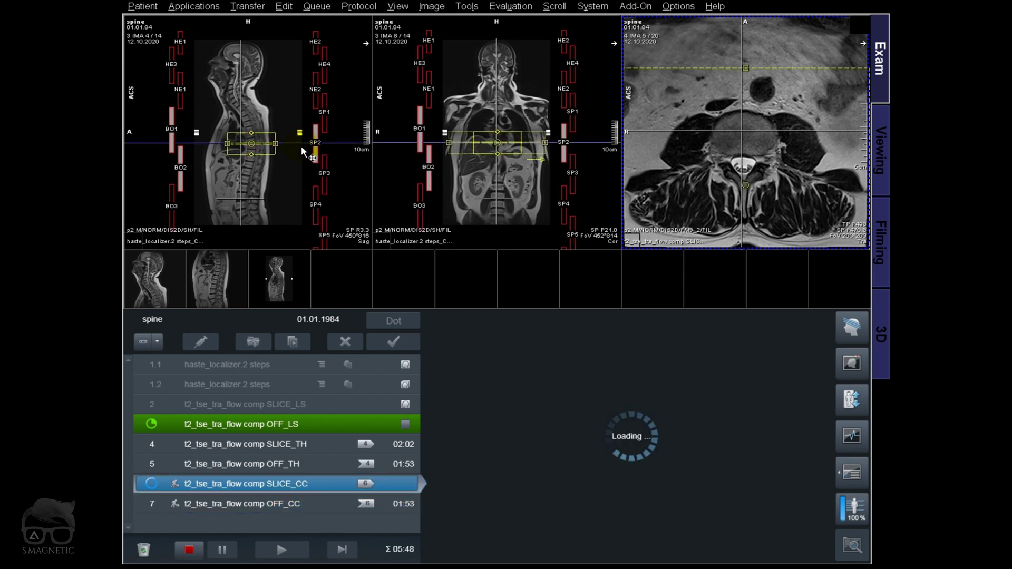
Move the SLICE_CC slice stack up to the cervical spine, check the localizer images, and apply.
{"action": "left_click_drag", "start_coordinate": [254, 145], "coordinate": [250, 88]}
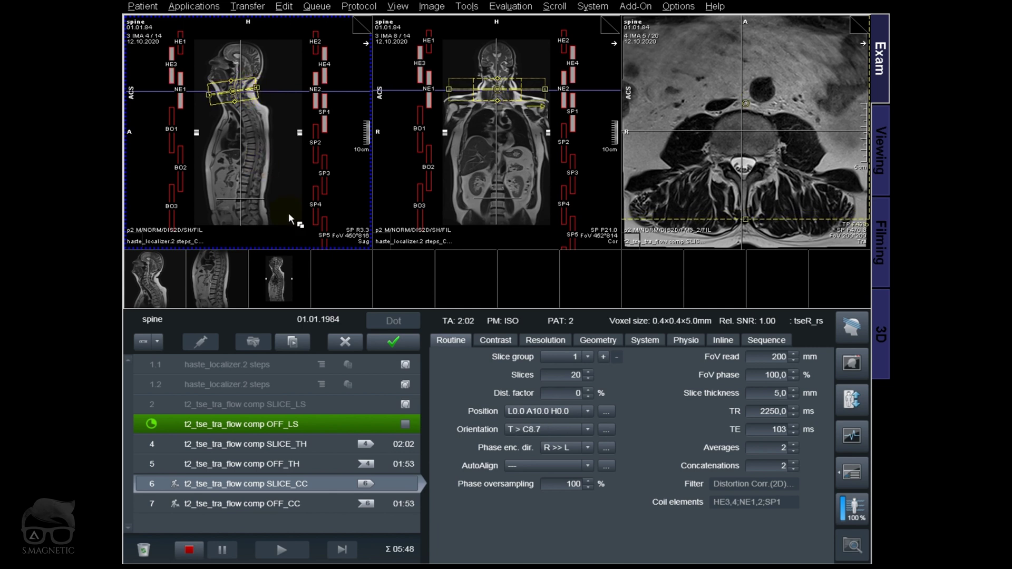
{"action": "scroll", "coordinate": [491, 158], "scroll_direction": "up", "scroll_amount": 5}
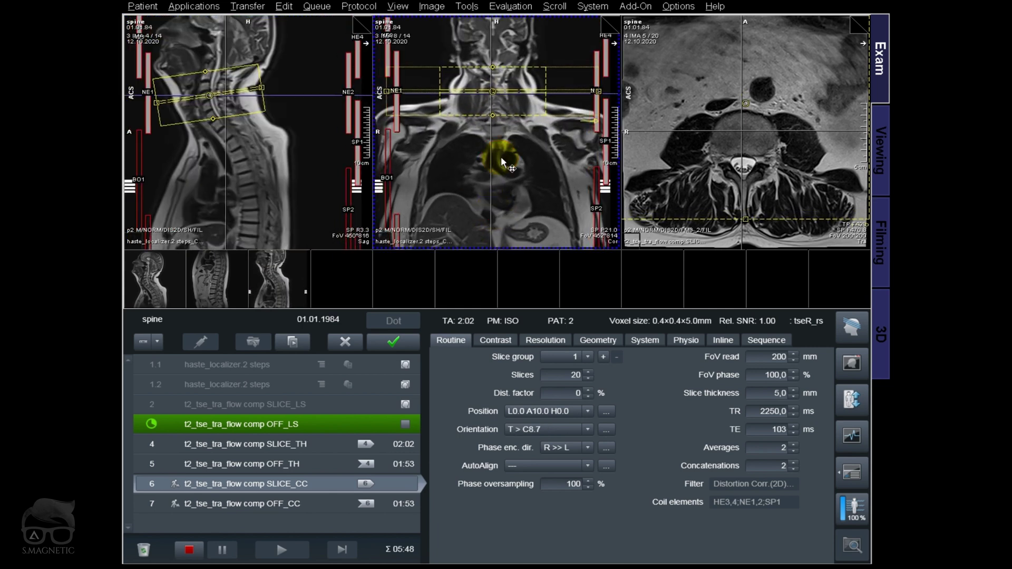
{"action": "scroll", "coordinate": [491, 151], "scroll_direction": "up", "scroll_amount": 4}
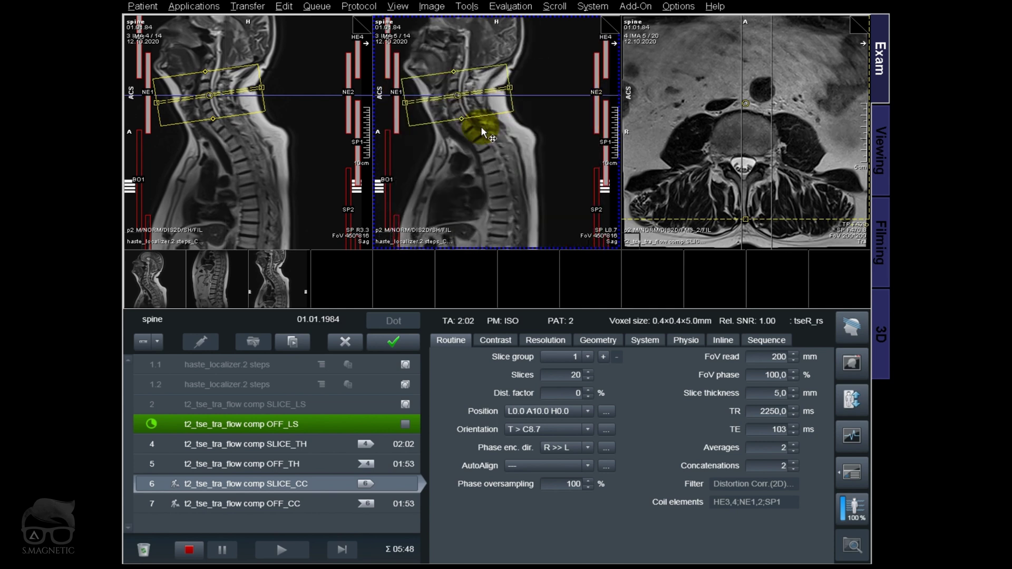
{"action": "scroll", "coordinate": [481, 131], "scroll_direction": "down", "scroll_amount": 2}
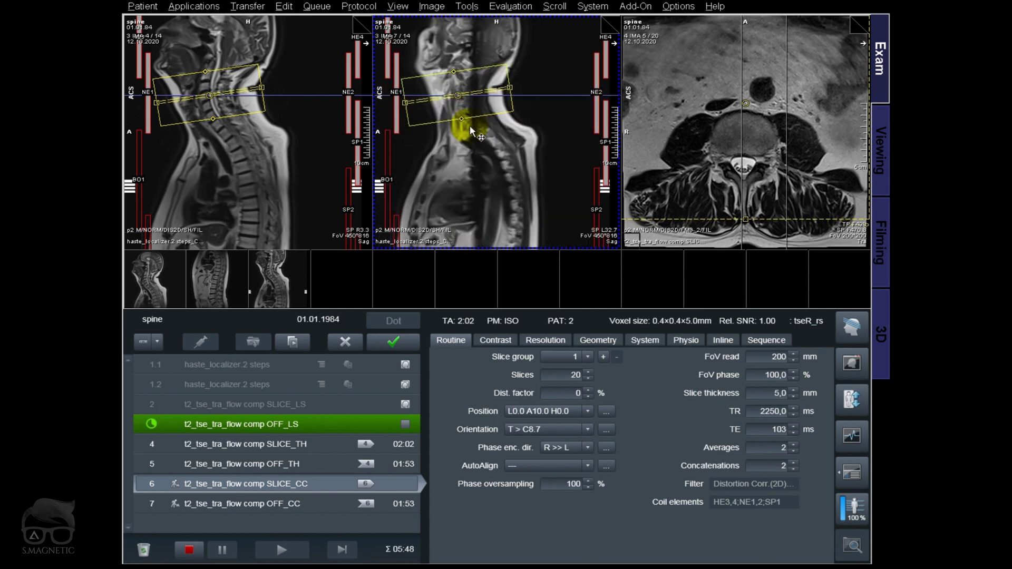
{"action": "left_click", "coordinate": [385, 344]}
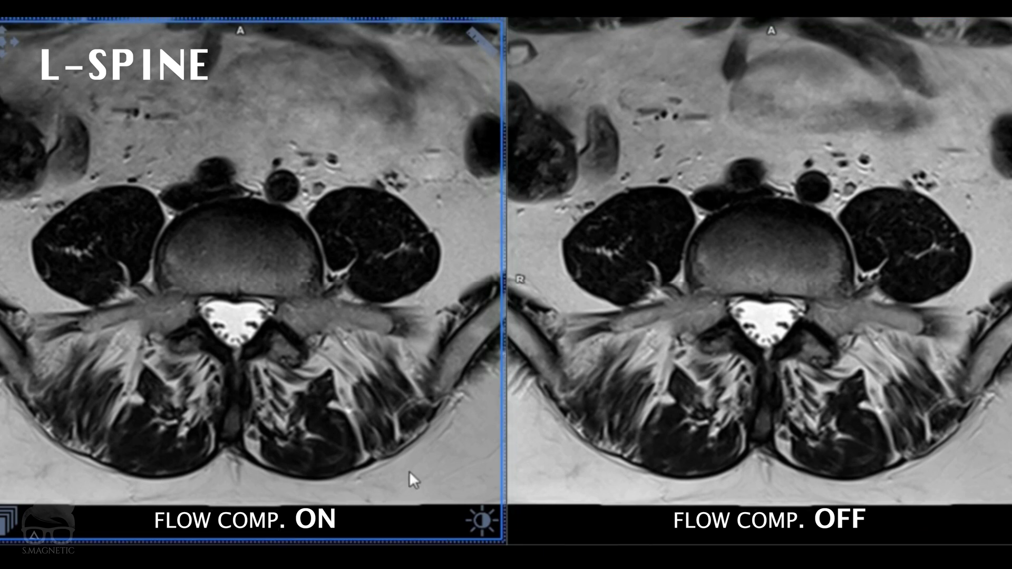
Scroll through matched lumbar axial slices, comparing flow compensation ON against OFF.
{"action": "scroll", "coordinate": [353, 519], "scroll_direction": "down", "scroll_amount": 2}
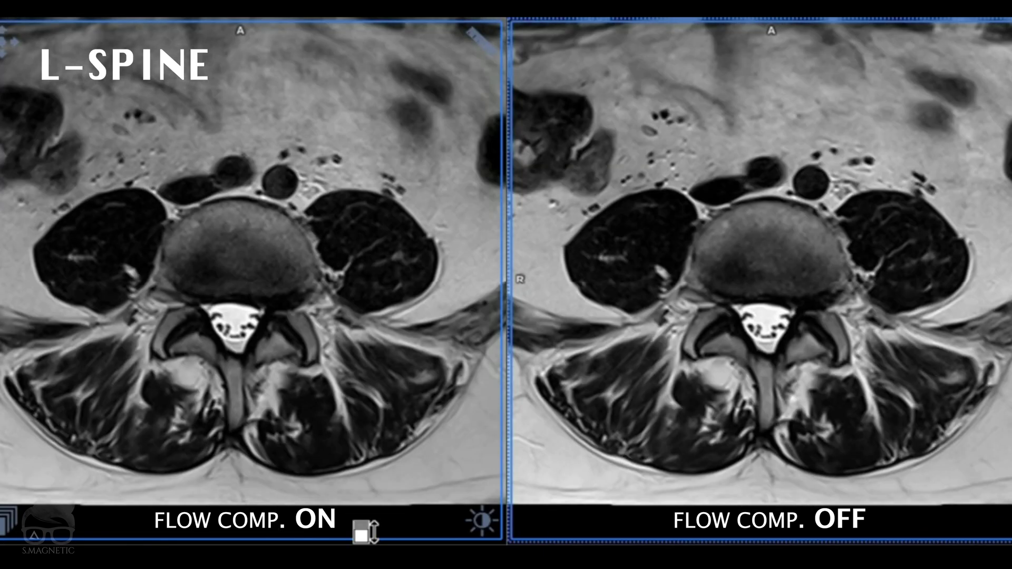
{"action": "scroll", "coordinate": [364, 531], "scroll_direction": "down", "scroll_amount": 4}
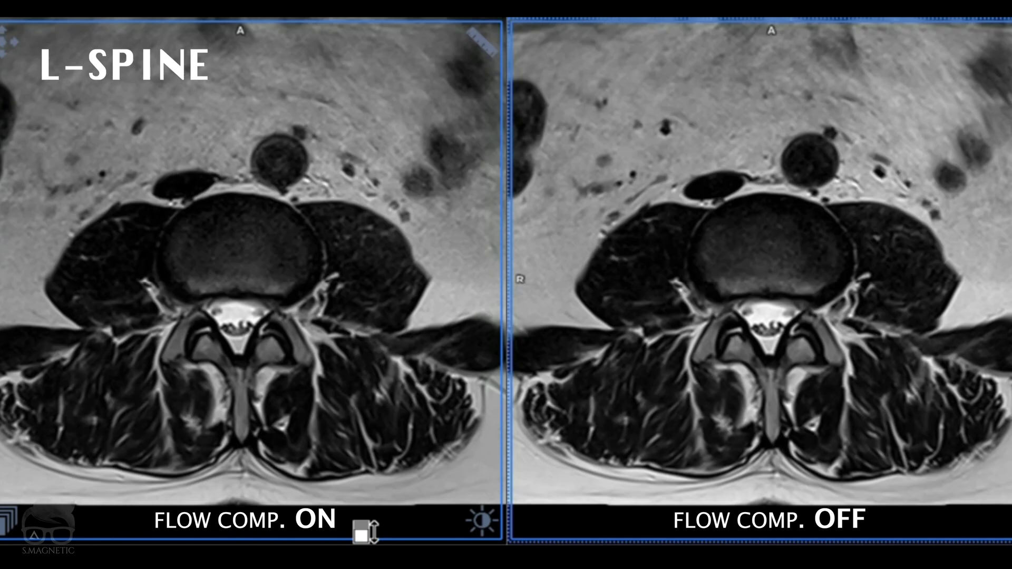
{"action": "scroll", "coordinate": [365, 532], "scroll_direction": "down", "scroll_amount": 4}
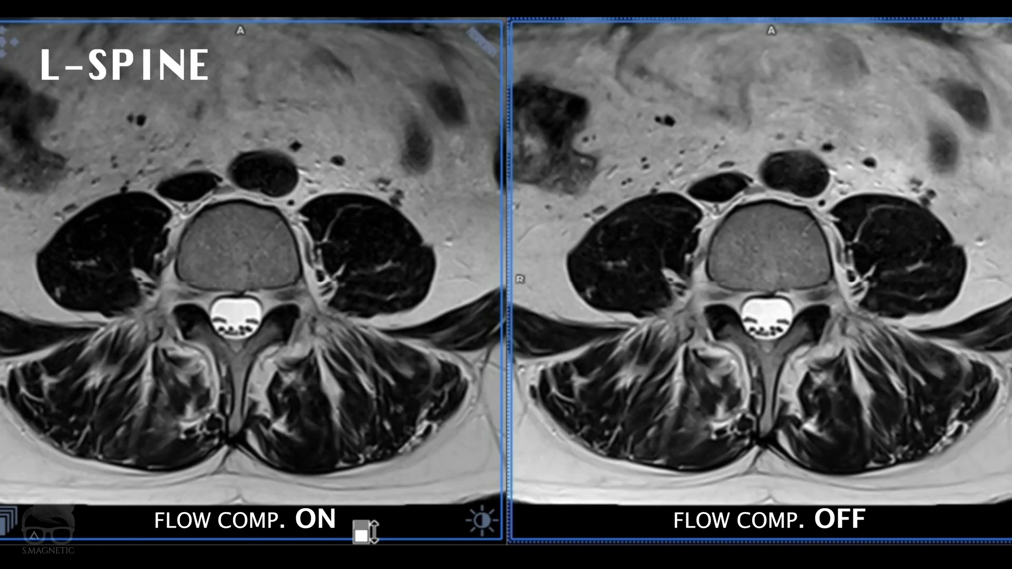
{"action": "scroll", "coordinate": [364, 532], "scroll_direction": "down", "scroll_amount": 3}
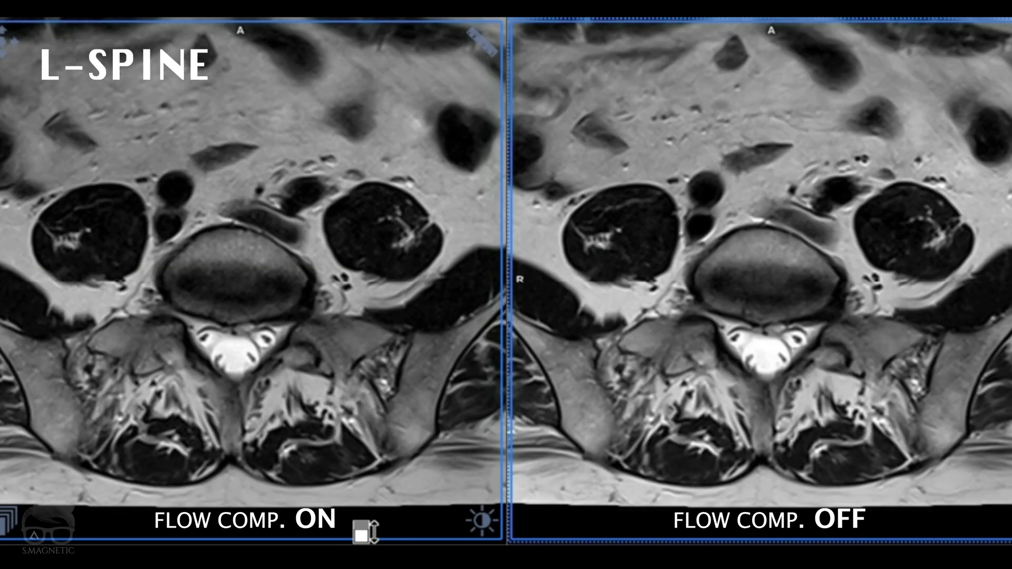
{"action": "scroll", "coordinate": [365, 531], "scroll_direction": "down", "scroll_amount": 2}
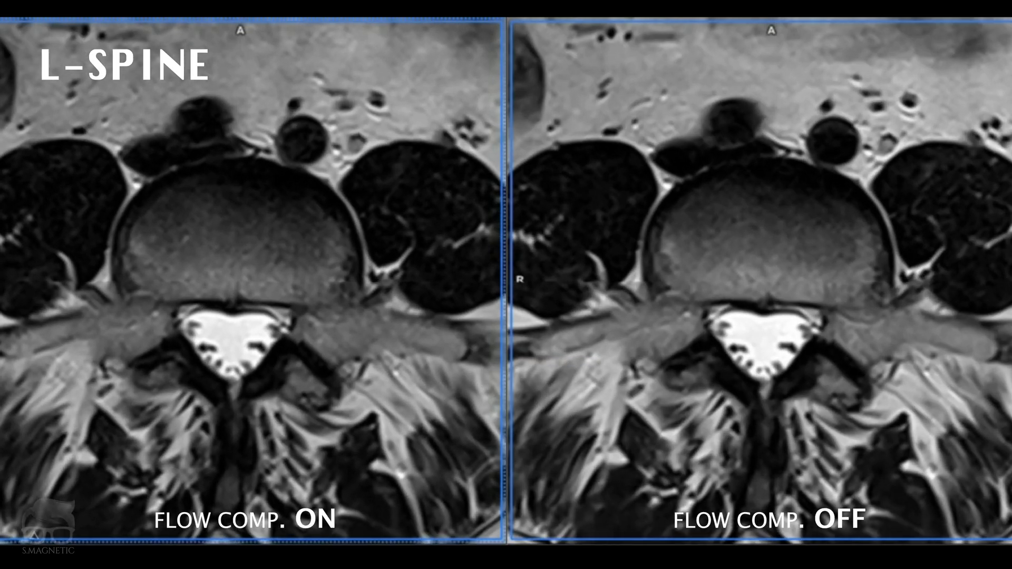
{"action": "scroll", "coordinate": [350, 519], "scroll_direction": "down", "scroll_amount": 1}
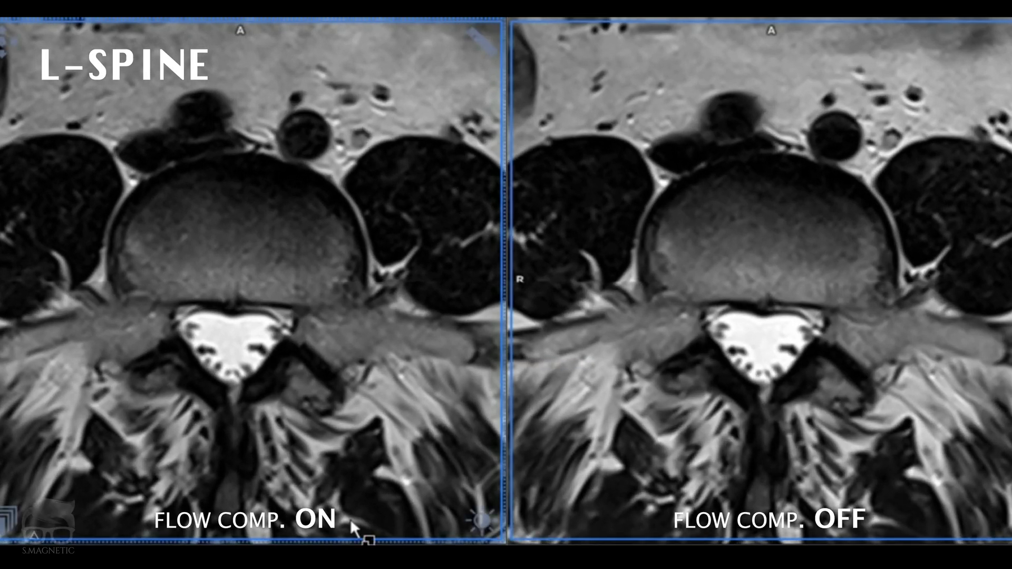